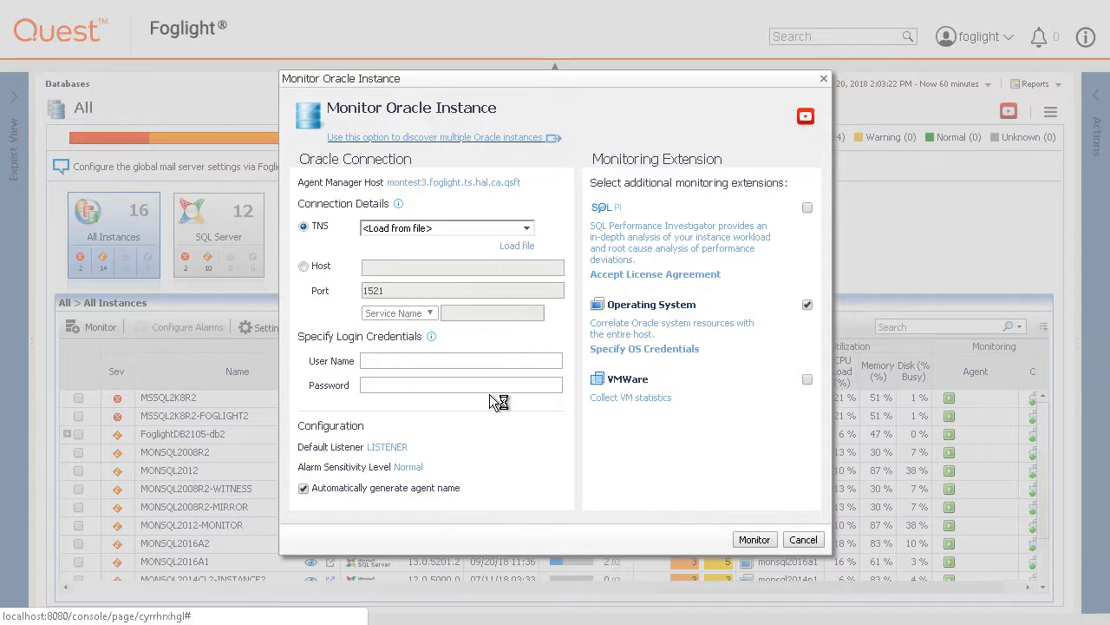
# Choose the multiple-Oracle-instances option to launch the Discover More Instances wizard with montest3.
pyautogui.click(435, 137)
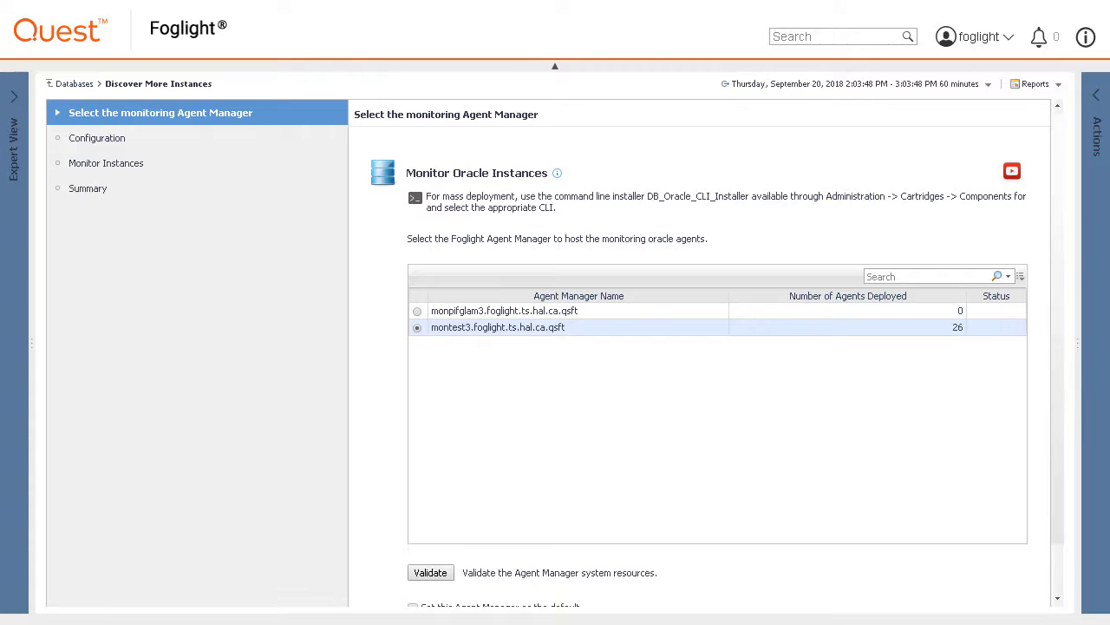
# Validate montest3 as the agent manager and advance to the Configuration step.
pyautogui.click(443, 576)
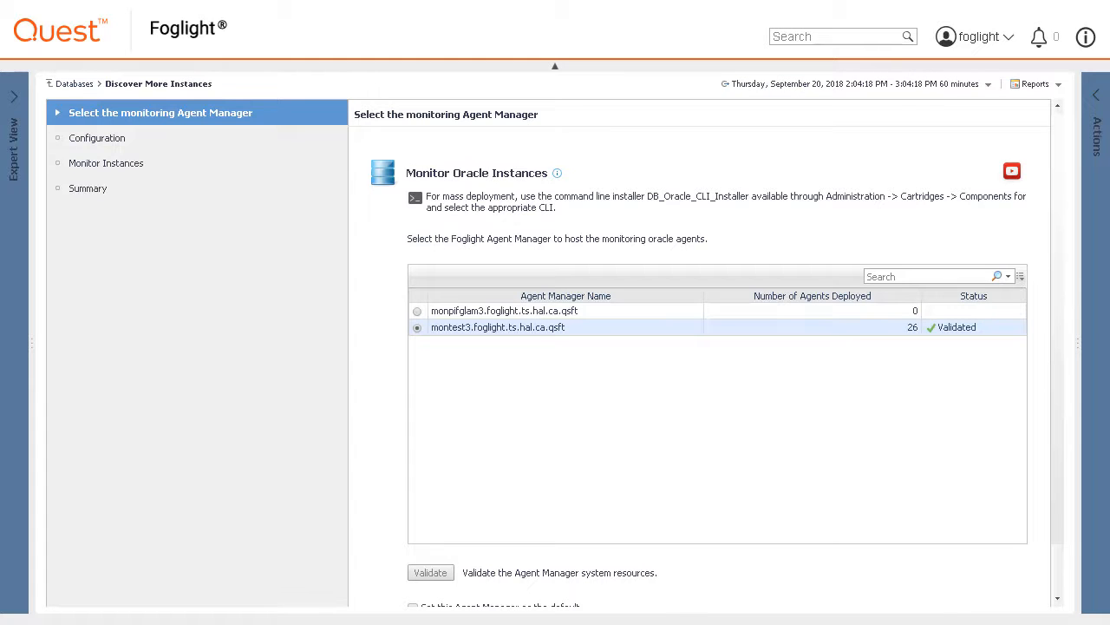
pyautogui.scroll(-2, 1056, 530)
pyautogui.click(940, 599)
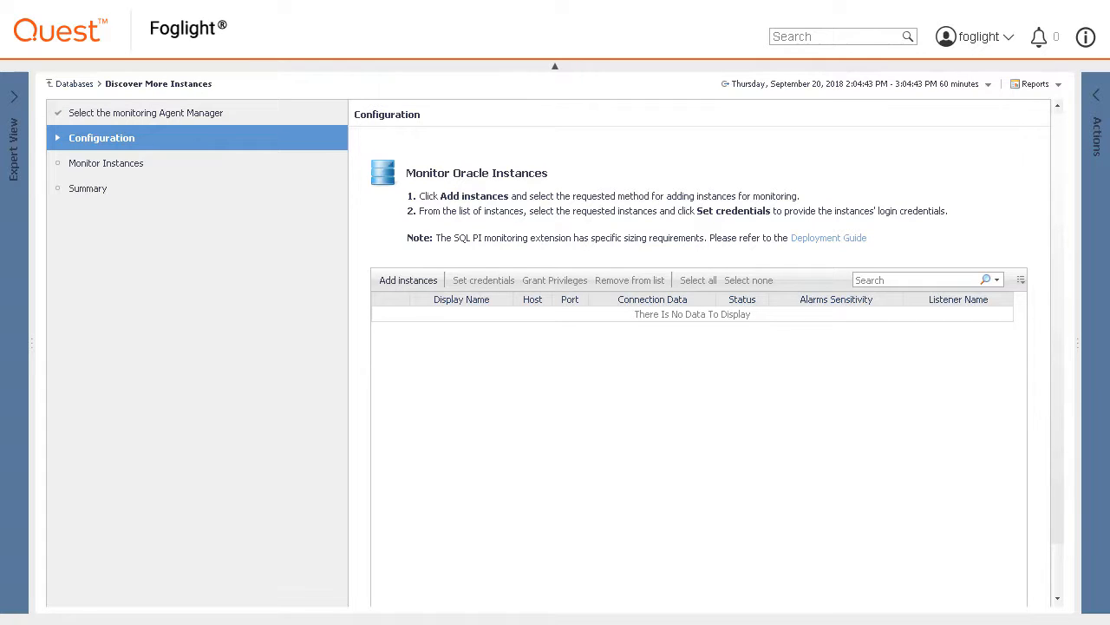
pyautogui.click(413, 283)
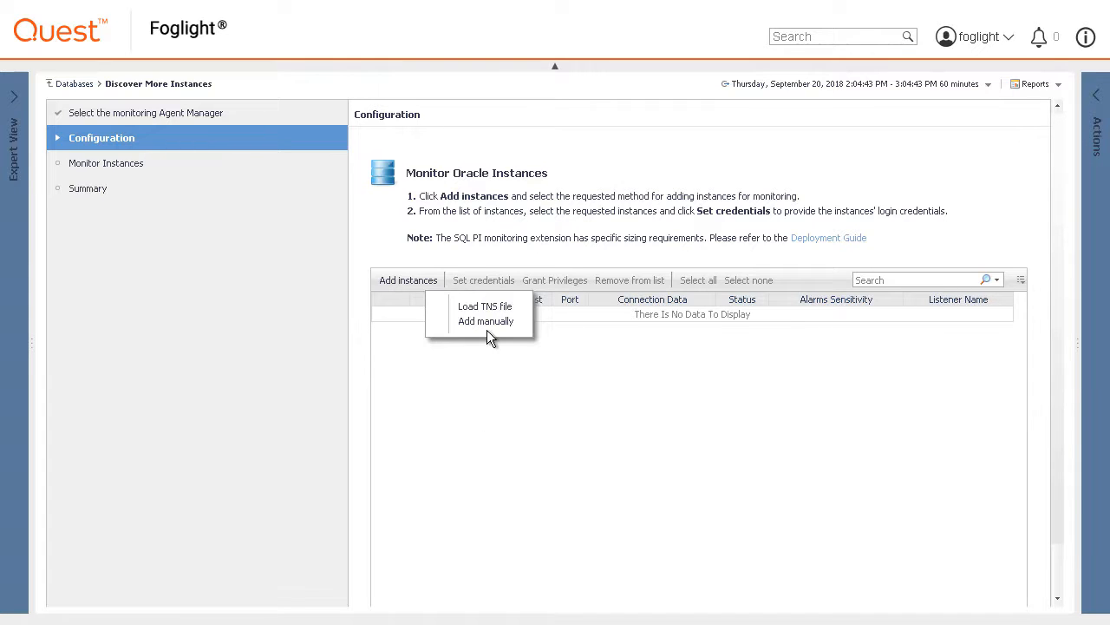
pyautogui.click(485, 306)
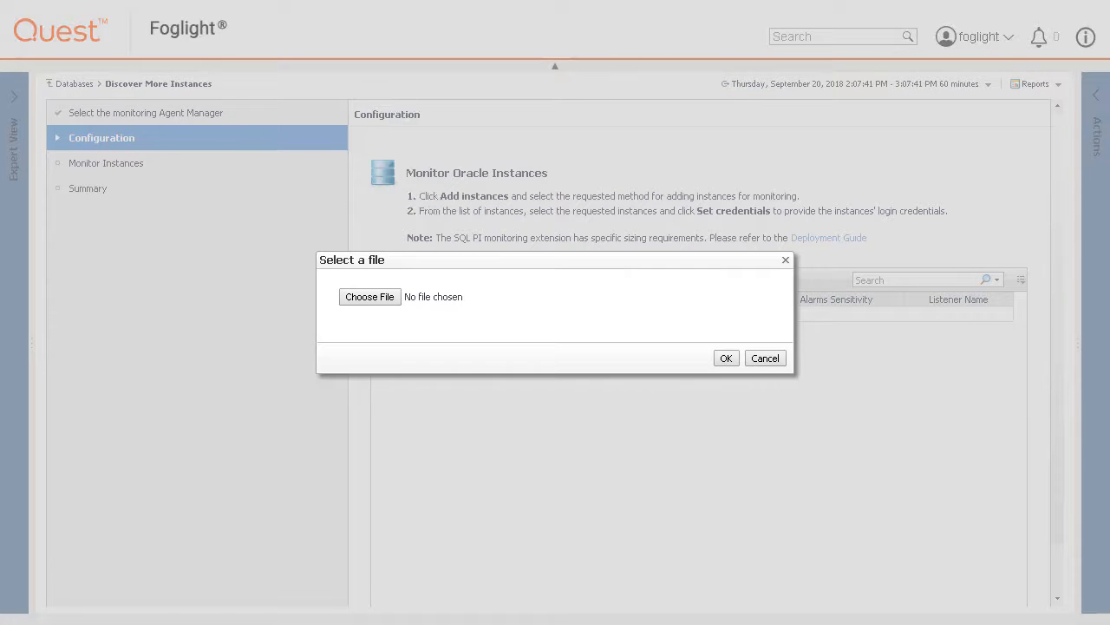
pyautogui.click(381, 300)
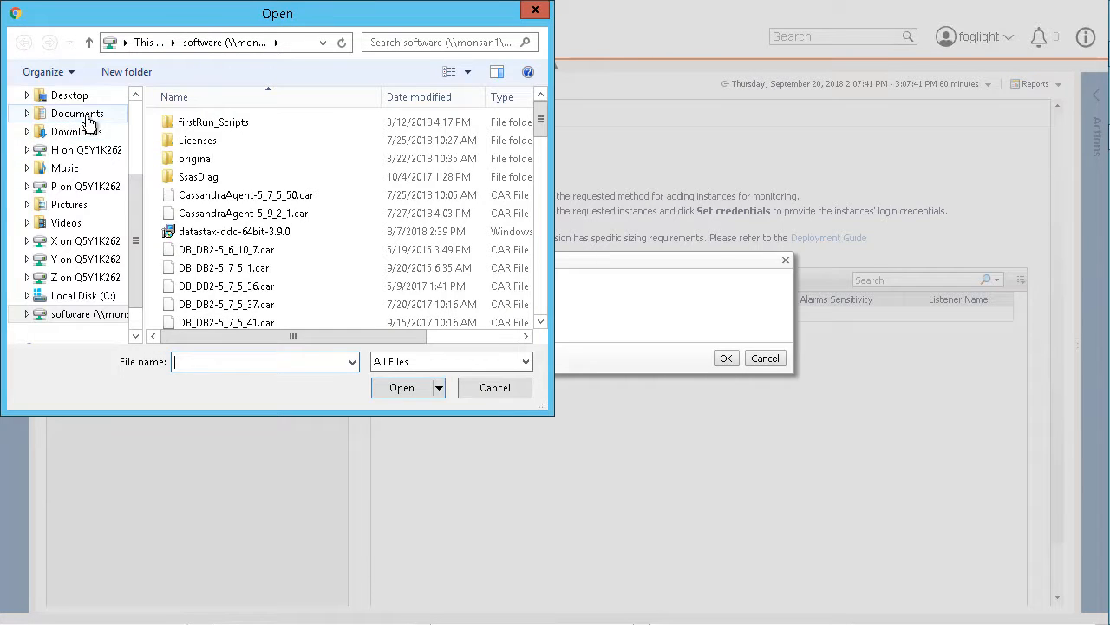
pyautogui.click(78, 113)
pyautogui.click(187, 126)
pyautogui.doubleClick(188, 126)
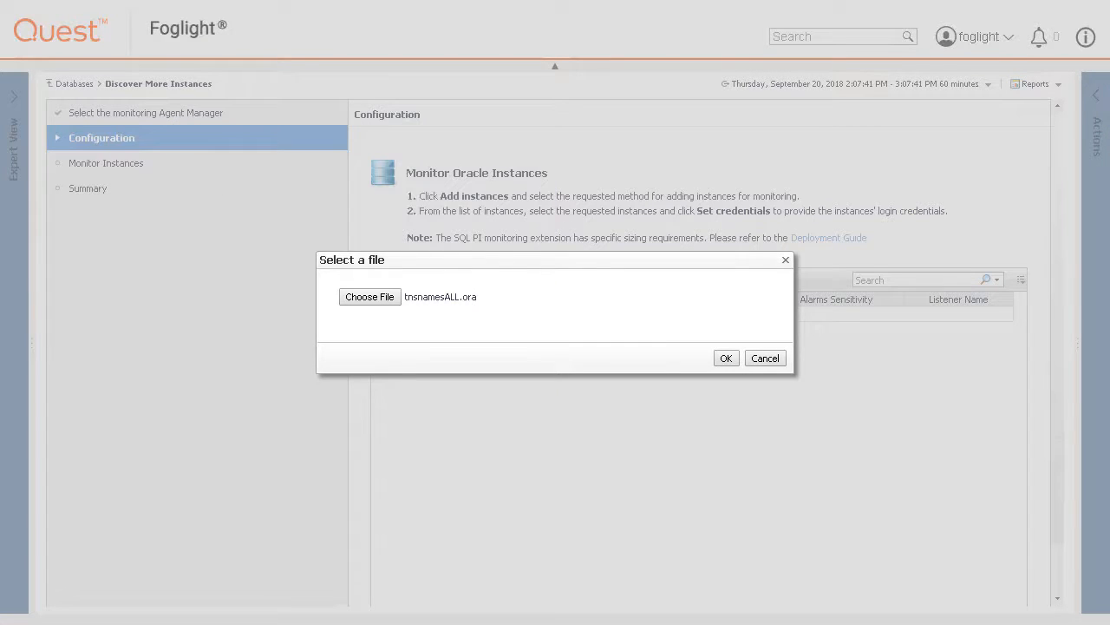
pyautogui.click(726, 358)
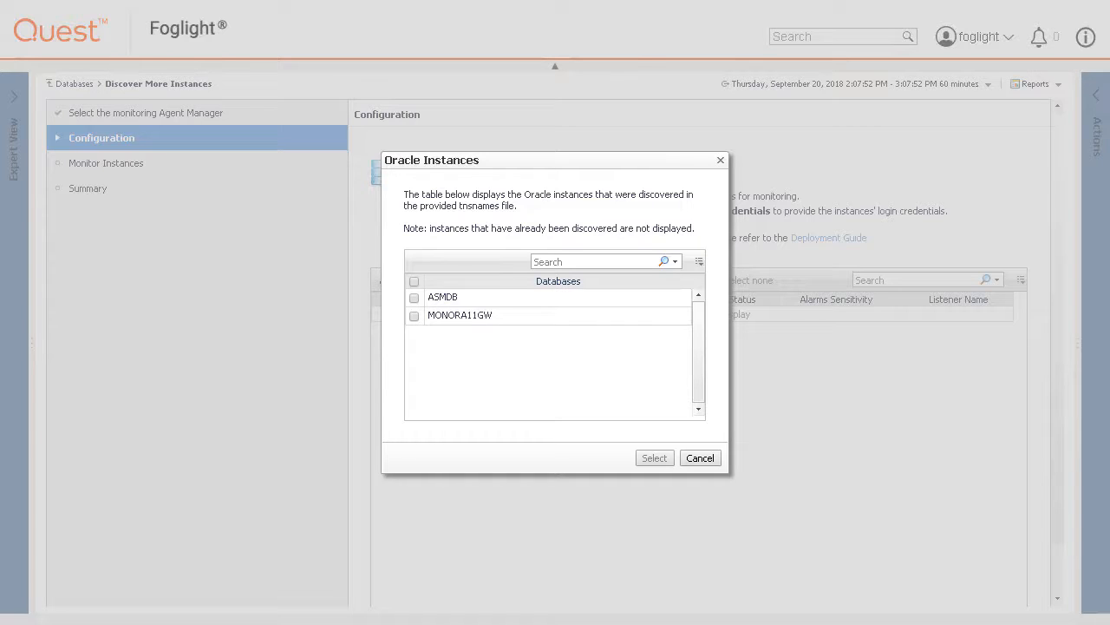
pyautogui.click(413, 282)
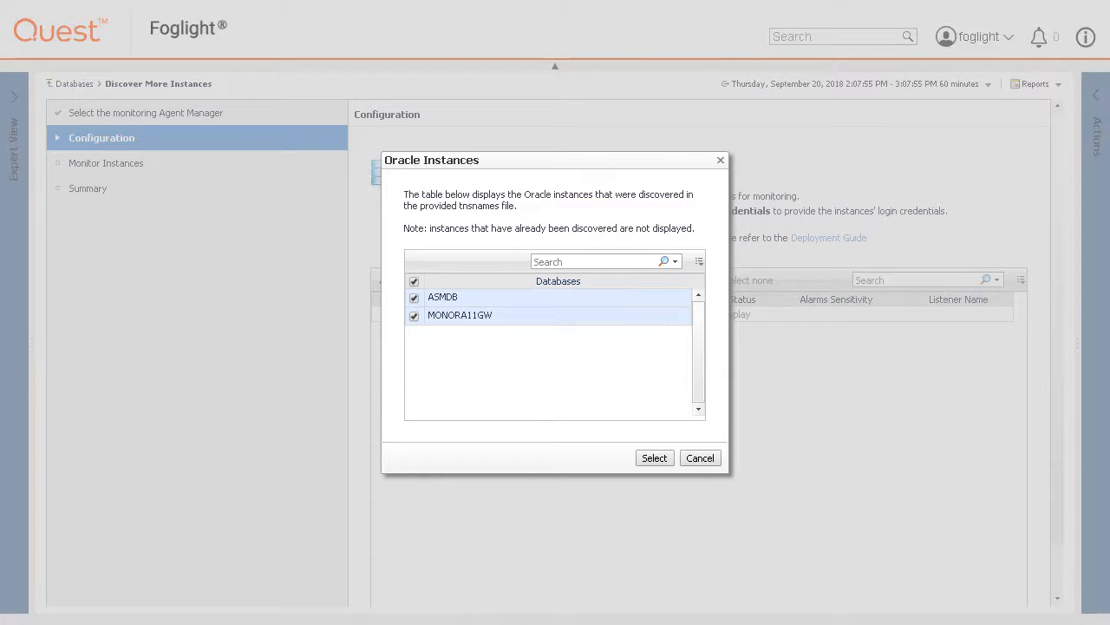
pyautogui.click(655, 459)
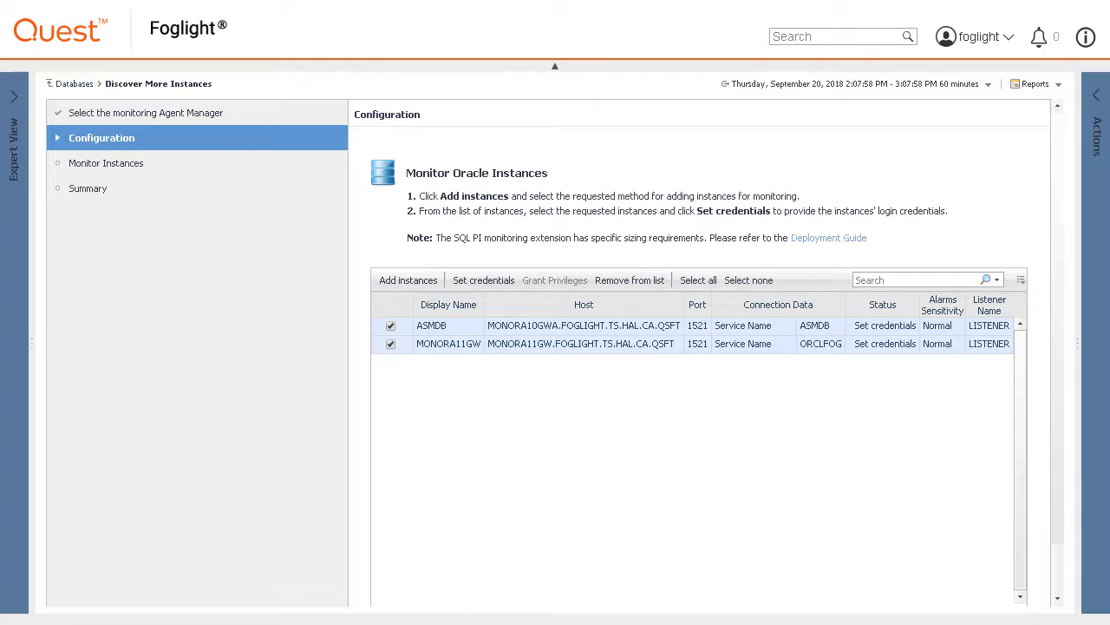
pyautogui.click(652, 281)
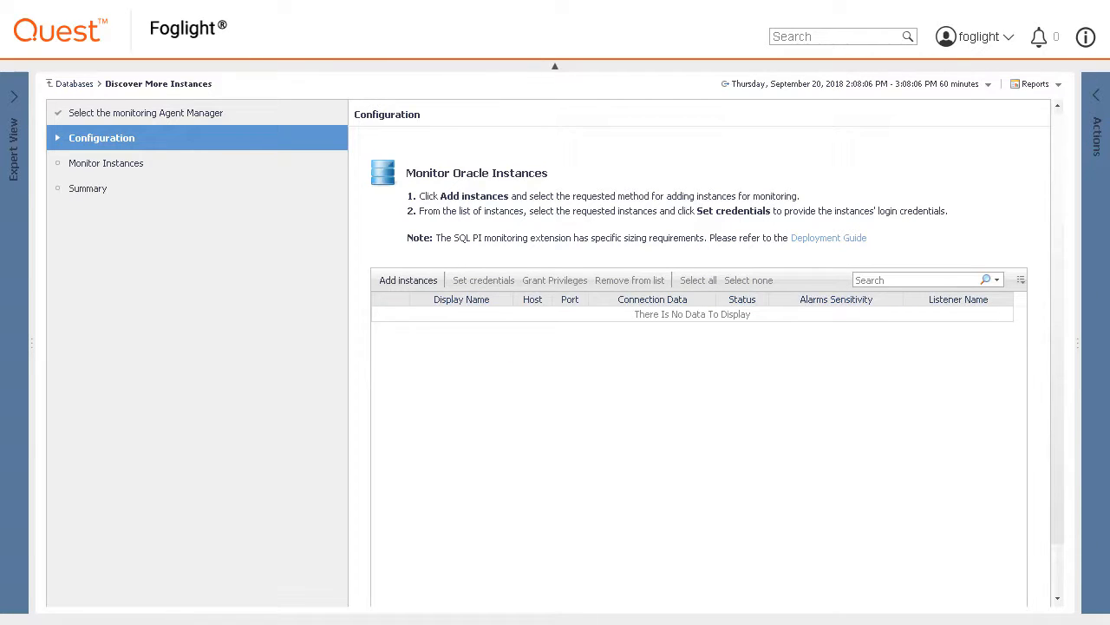
# Manually add host MONORA10GWA with SID ASMDB on port 1521.
pyautogui.click(399, 282)
pyautogui.click(482, 274)
pyautogui.write('MONORA10GWA')
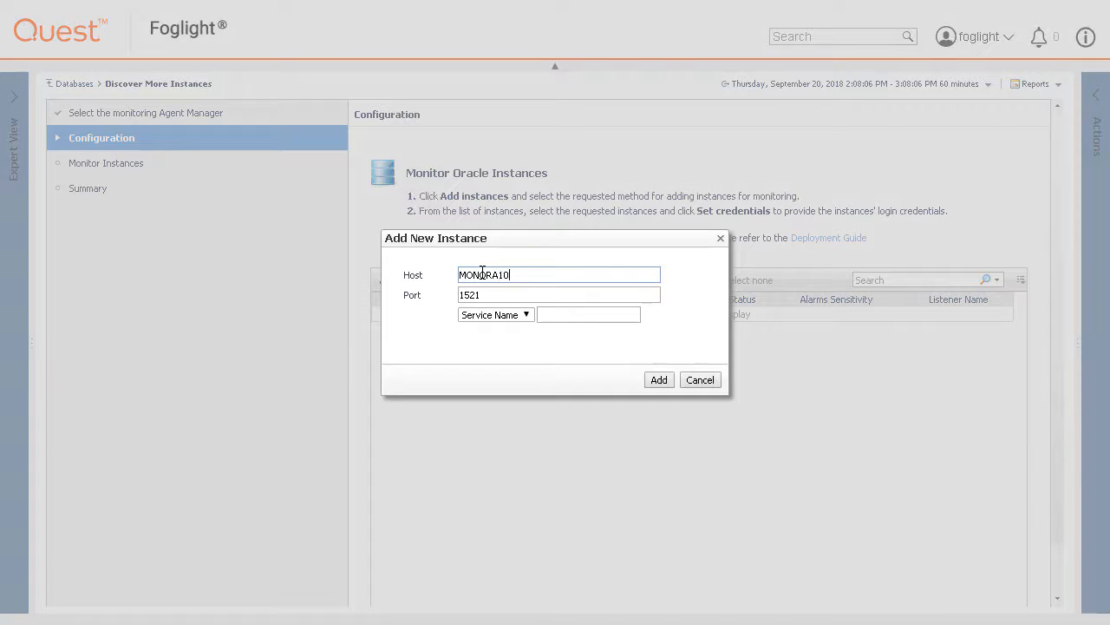
pyautogui.press('Tab')
pyautogui.press('Tab')
pyautogui.press('Down')
pyautogui.press('Tab')
pyautogui.write('ASMDB')
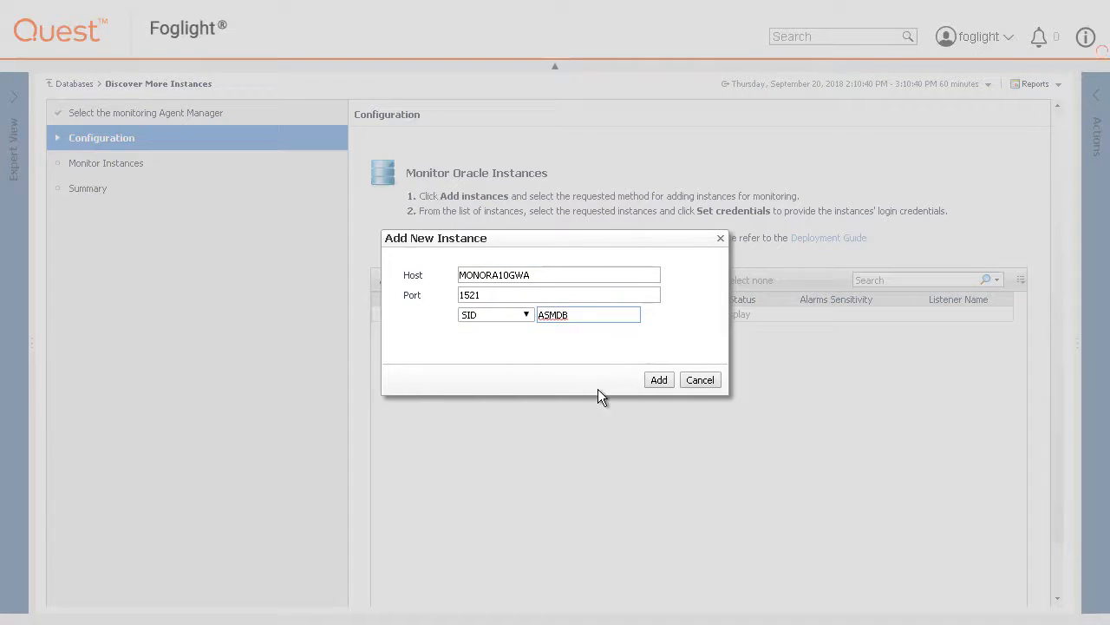
pyautogui.click(660, 380)
# Manually add host MONORA11GW with SID ORCLFOG on port 1521.
pyautogui.click(401, 284)
pyautogui.click(490, 276)
pyautogui.write('MONORA11GW')
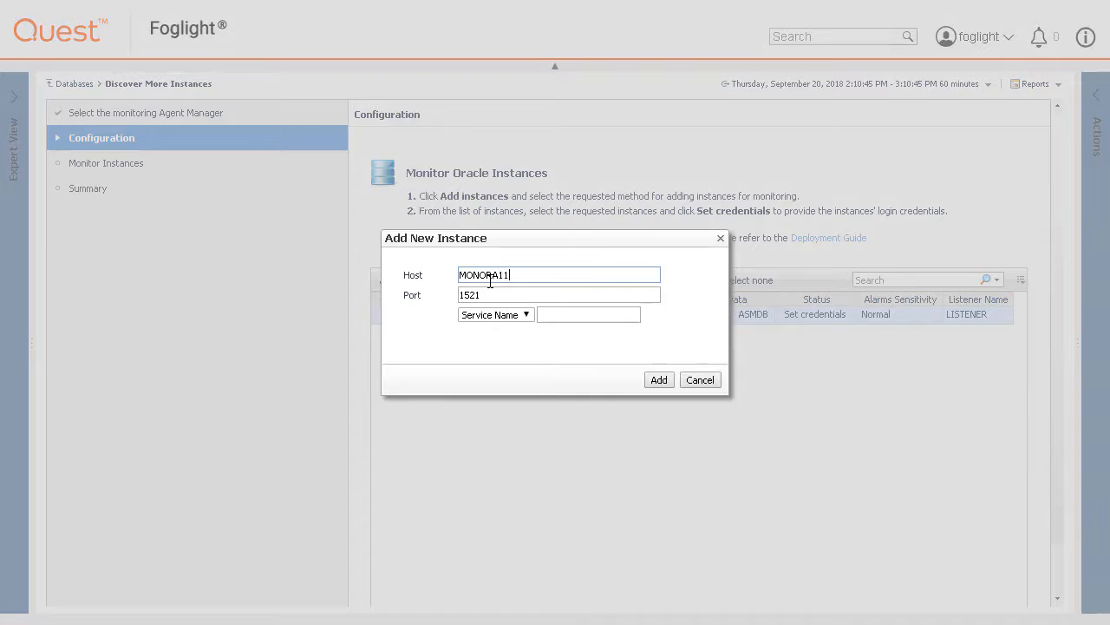
pyautogui.press('Tab')
pyautogui.press('Tab')
pyautogui.press('Down')
pyautogui.press('Tab')
pyautogui.write('ORCLFOG')
pyautogui.click(660, 380)
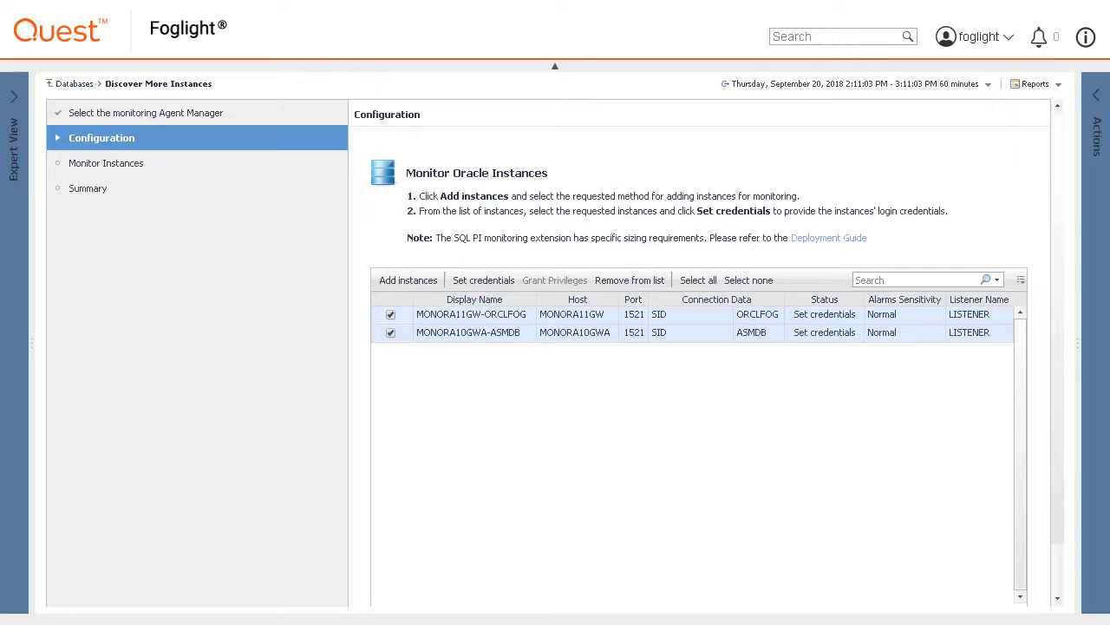
pyautogui.click(484, 280)
# Enter database user name foglight and its password for both instances.
pyautogui.click(436, 234)
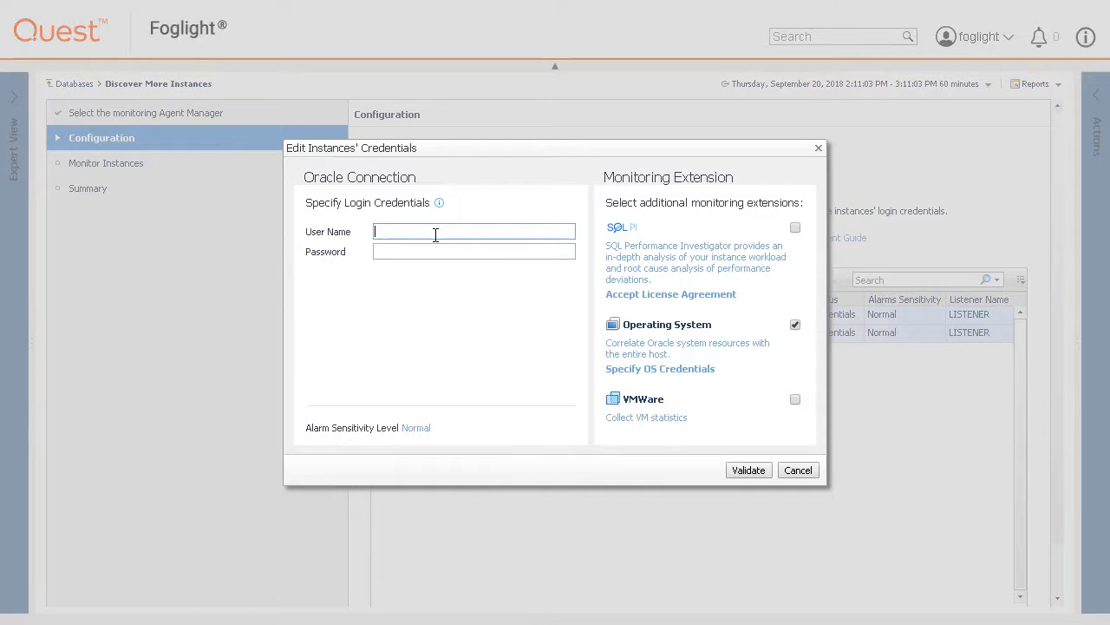
pyautogui.press('Tab')
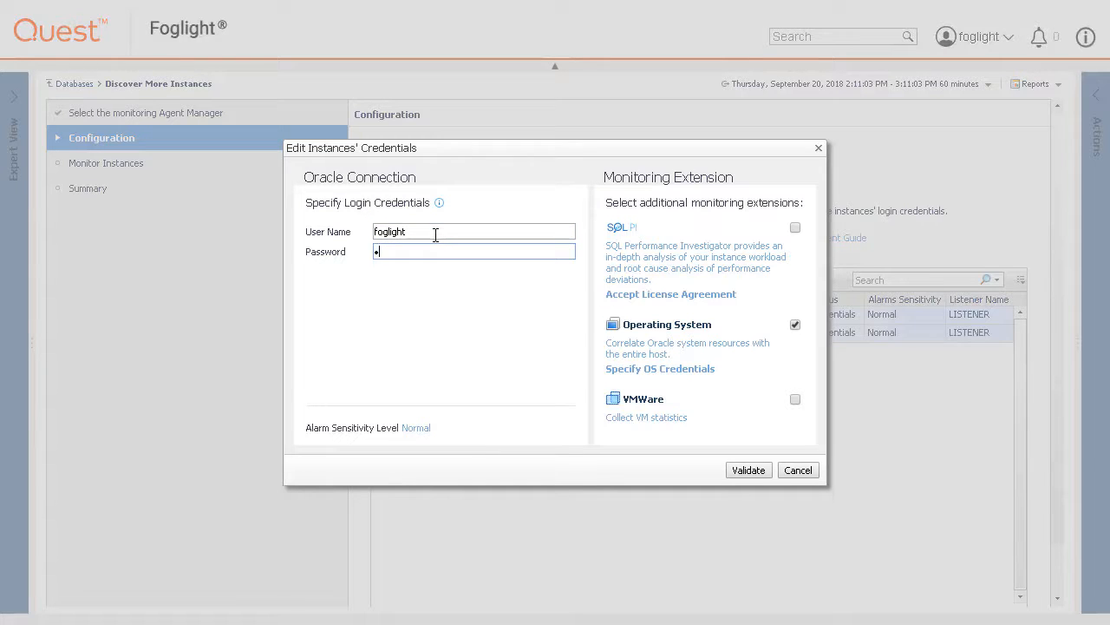
# Set OS monitoring to Windows authentication using a stored Windows account and its password.
pyautogui.click(642, 356)
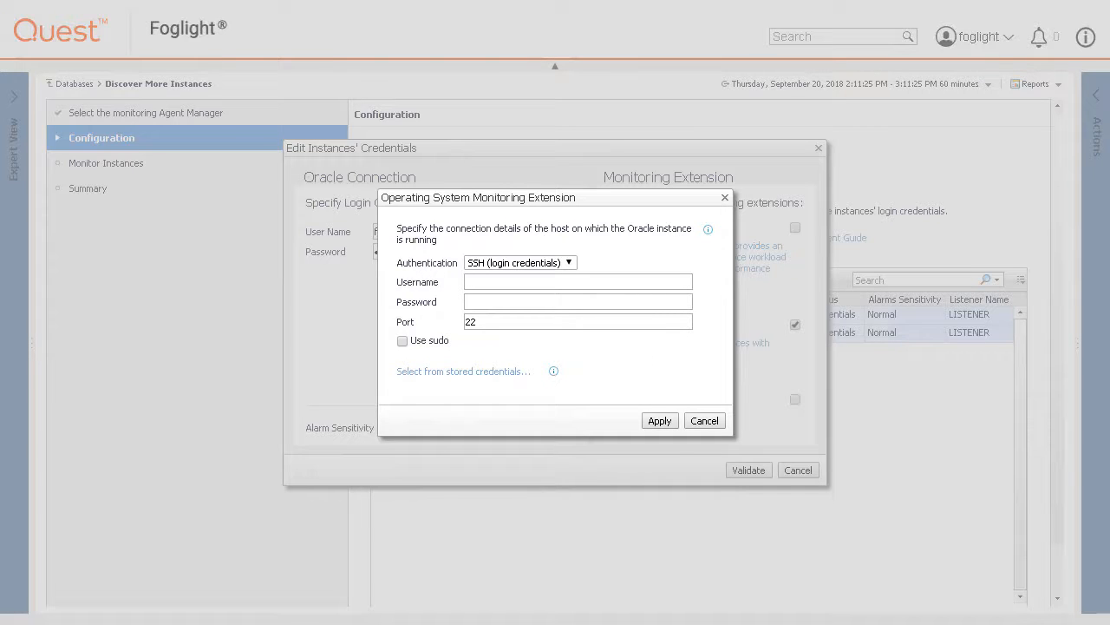
pyautogui.click(573, 265)
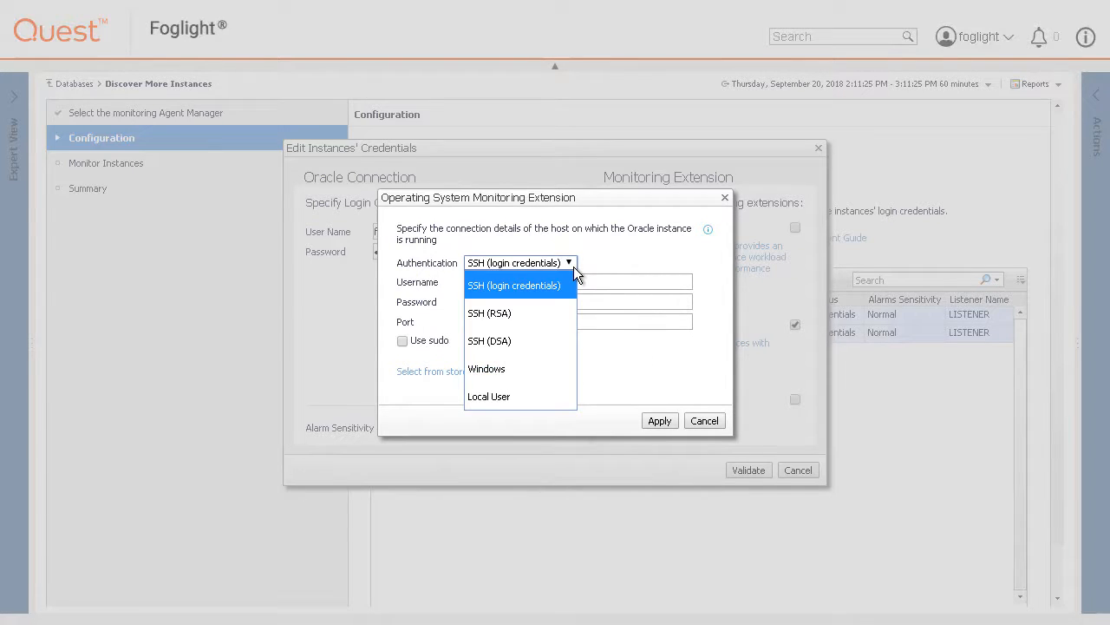
pyautogui.click(530, 373)
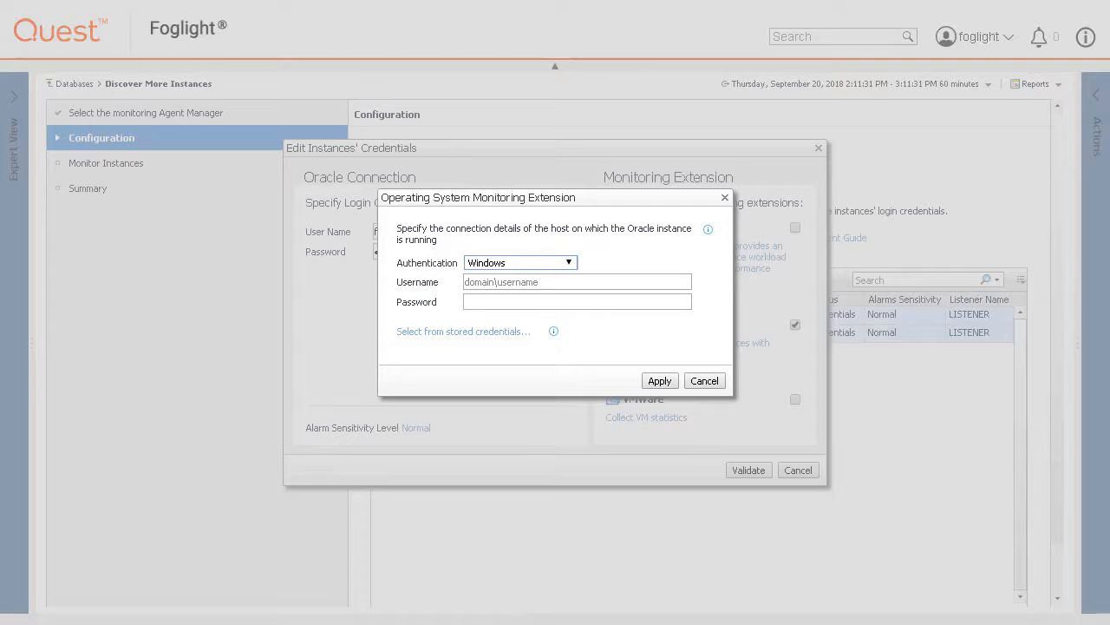
pyautogui.click(494, 332)
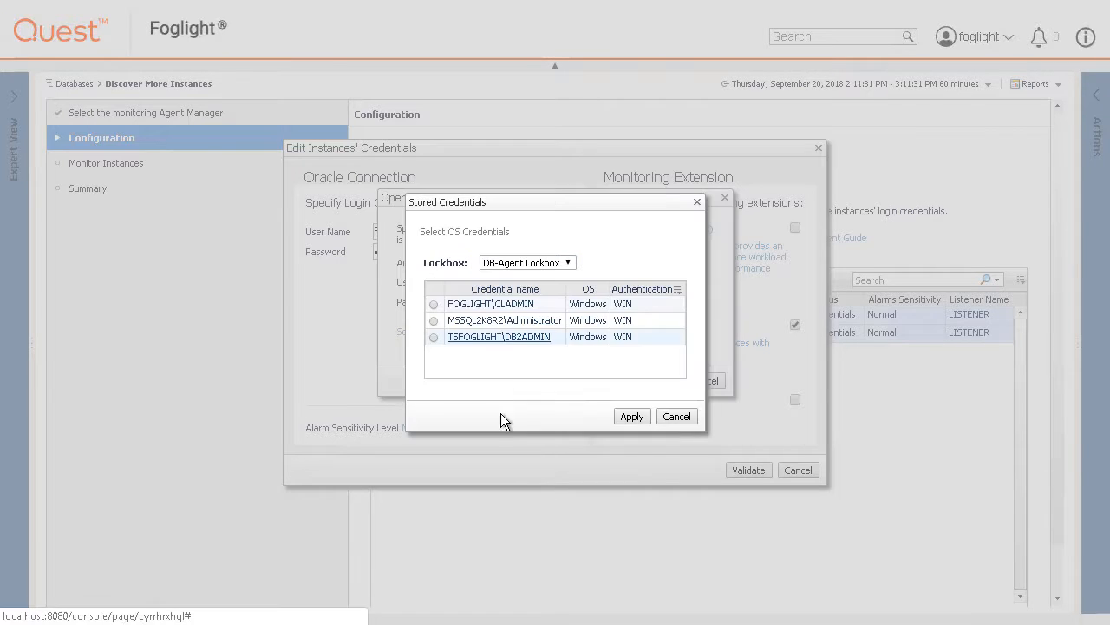
pyautogui.click(676, 417)
pyautogui.click(496, 282)
pyautogui.write('FOGLIGHT\\CLADMIN')
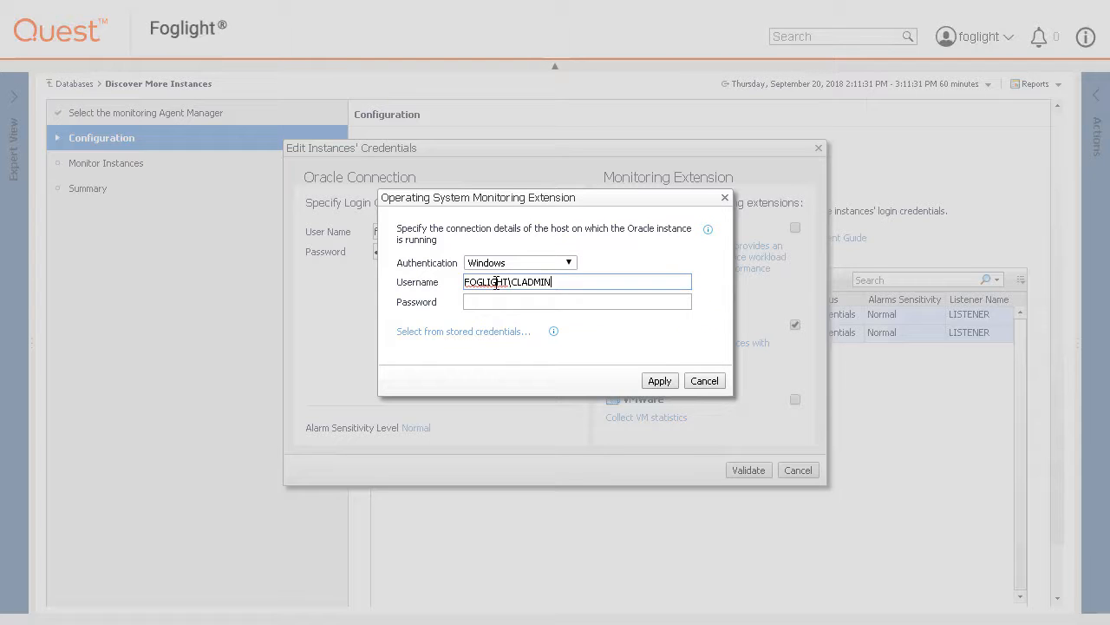
pyautogui.press('Tab')
pyautogui.write('********')
pyautogui.click(650, 381)
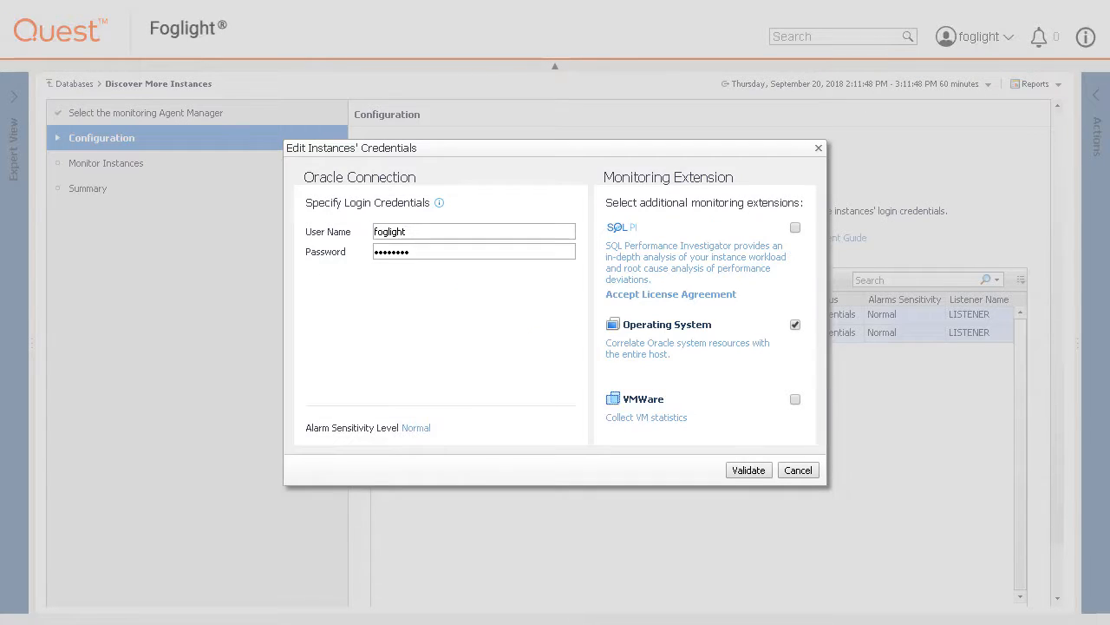
# Keep Normal alarm sensitivity, leave VMware monitoring off, and validate both instances.
pyautogui.click(416, 429)
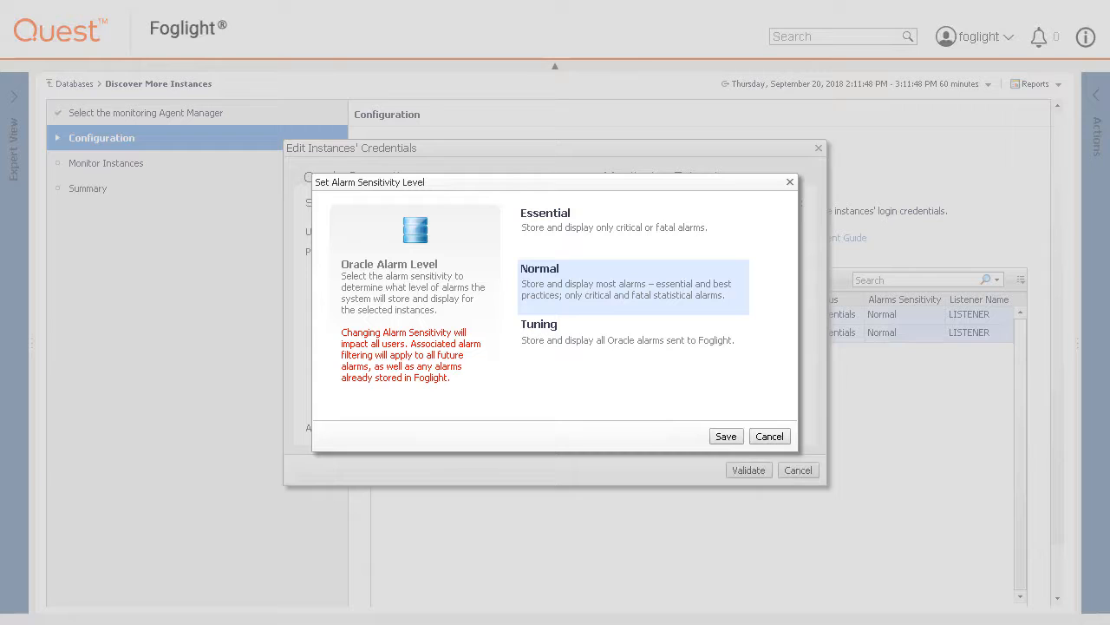
pyautogui.click(763, 439)
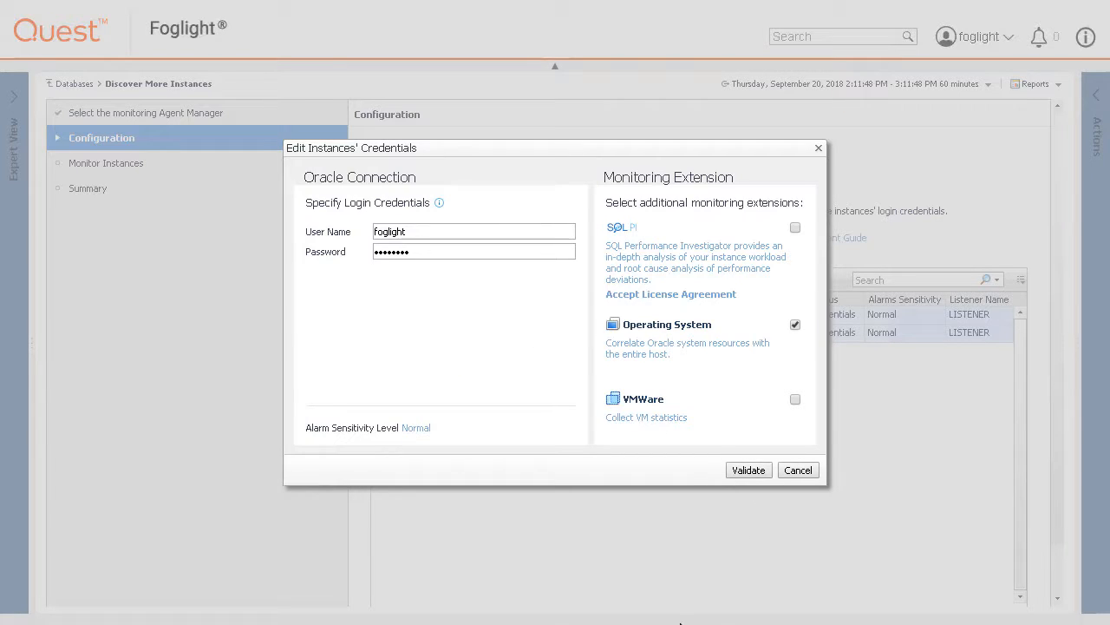
pyautogui.click(652, 425)
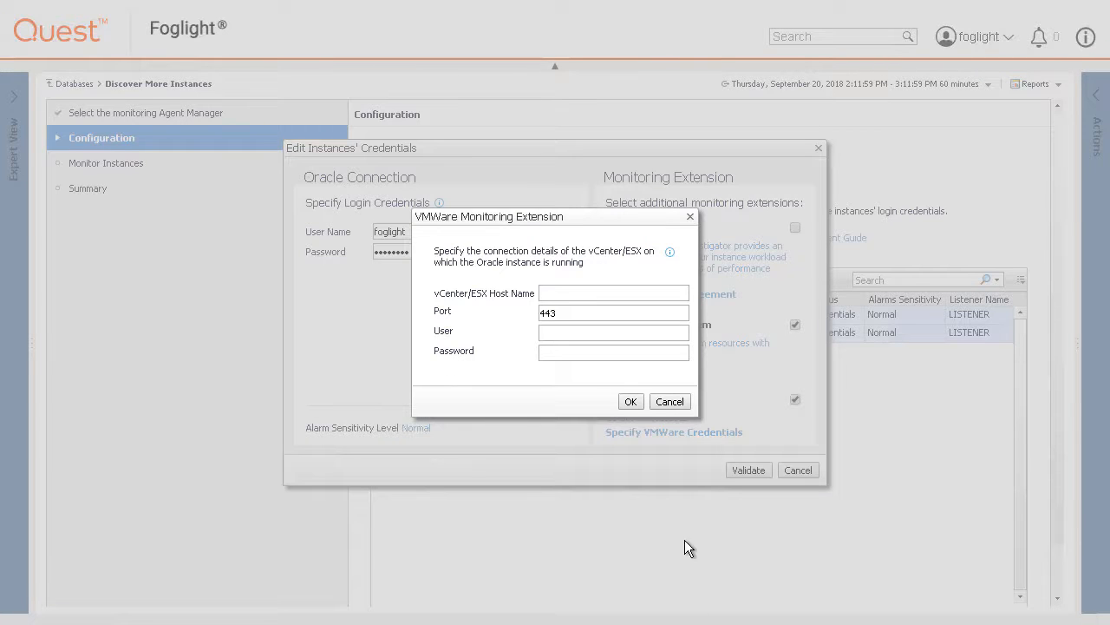
pyautogui.click(674, 407)
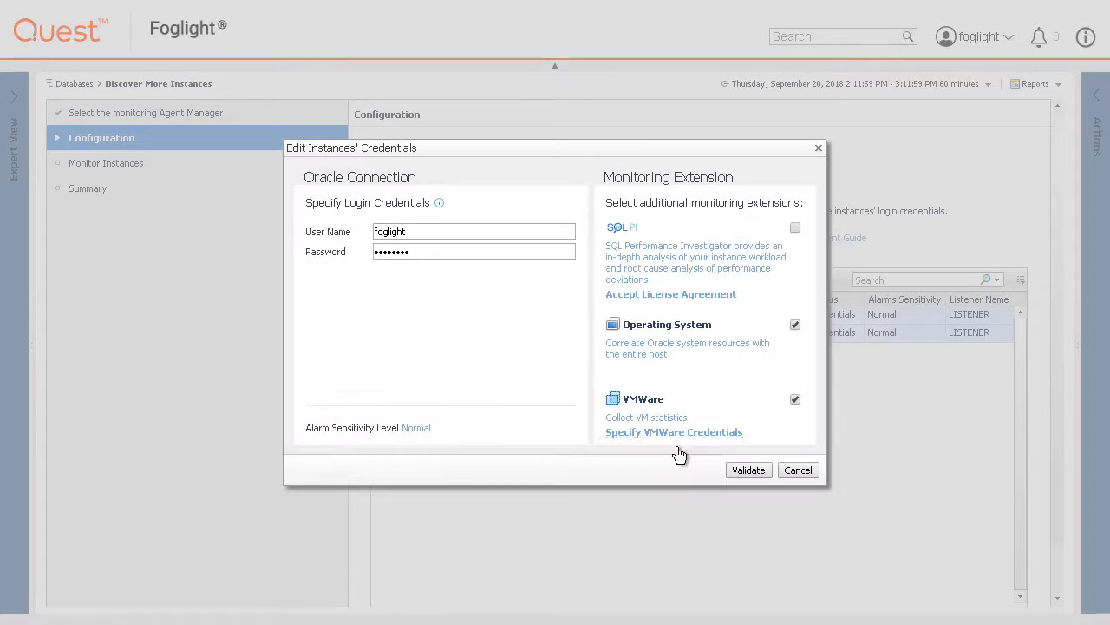
pyautogui.click(795, 399)
pyautogui.click(748, 471)
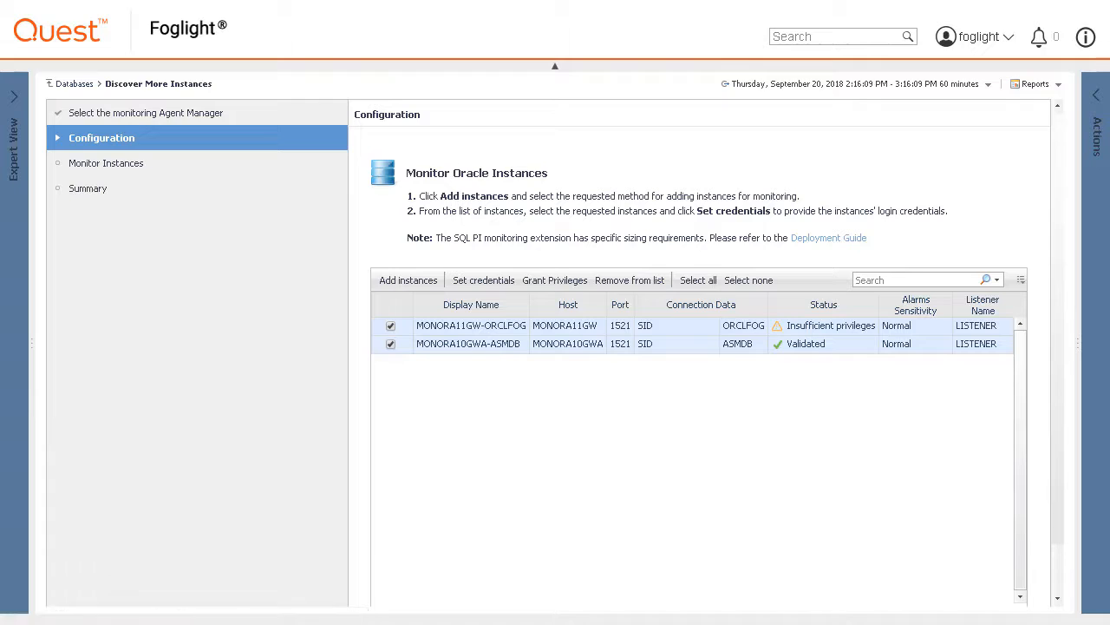
# Open the Grant Privileges form for MONORA11GW-ORCLFOG's insufficient privileges.
pyautogui.click(831, 326)
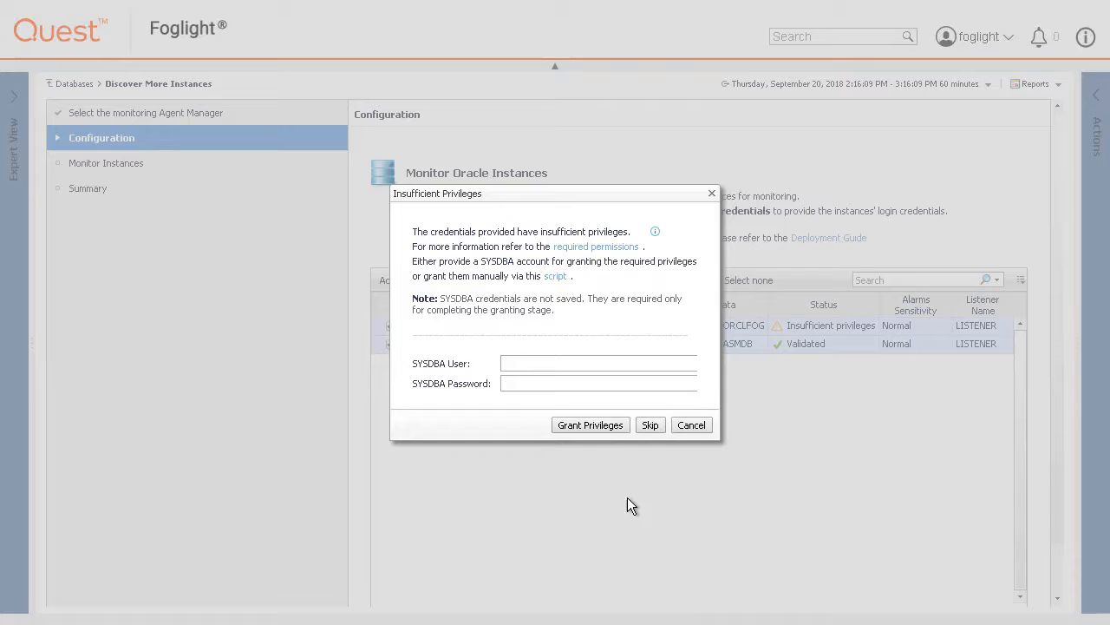
# Grant ORCLFOG the missing privileges using the SYS account and its SYSDBA password.
pyautogui.click(547, 368)
pyautogui.press('Tab')
pyautogui.click(587, 424)
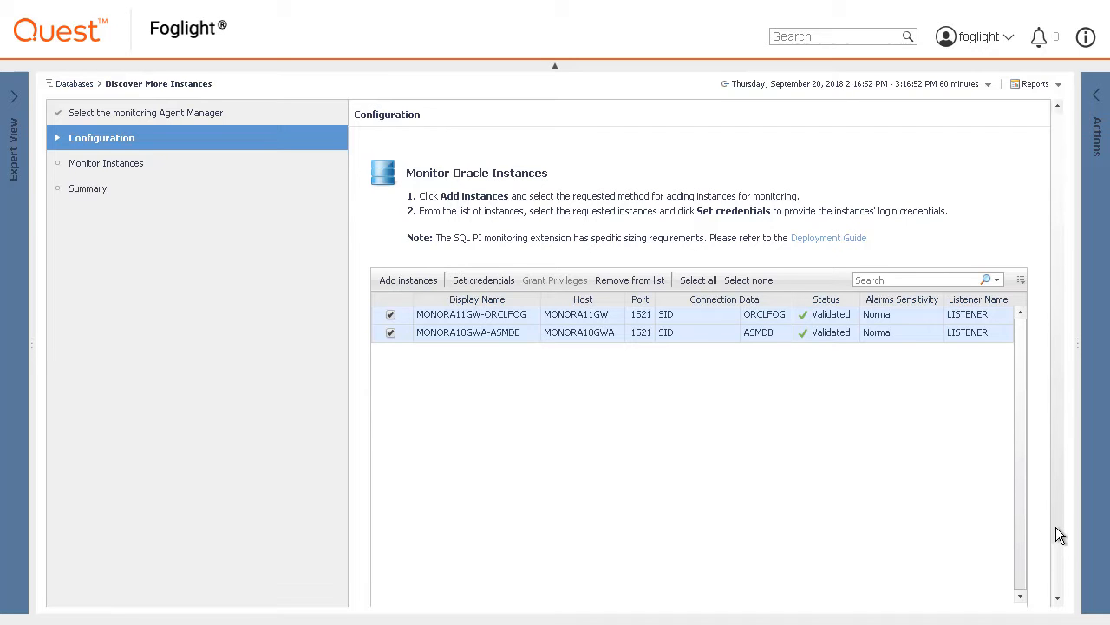
pyautogui.scroll(-2, 1056, 535)
# Advance through Monitor Instances to the Summary showing both instances as Monitored.
pyautogui.click(957, 605)
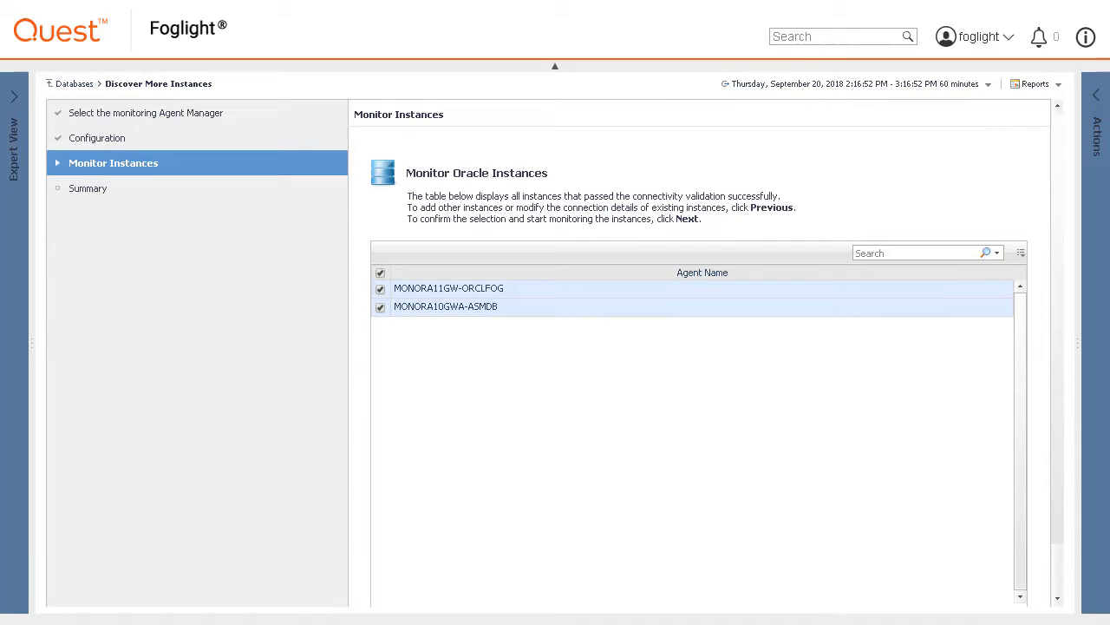
pyautogui.scroll(-2, 1054, 525)
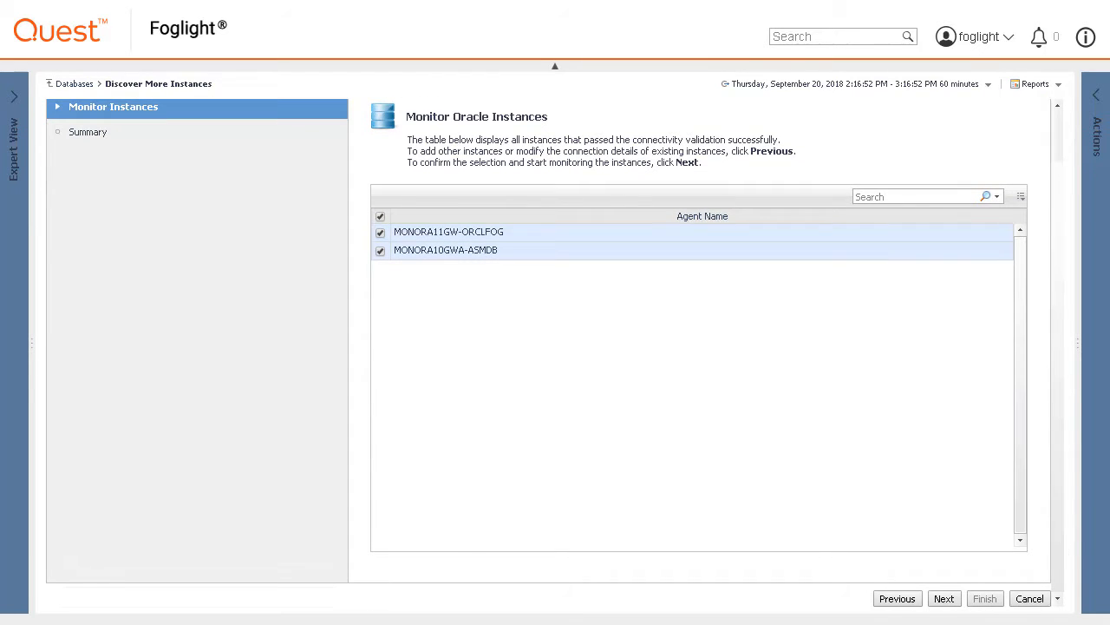
pyautogui.click(950, 600)
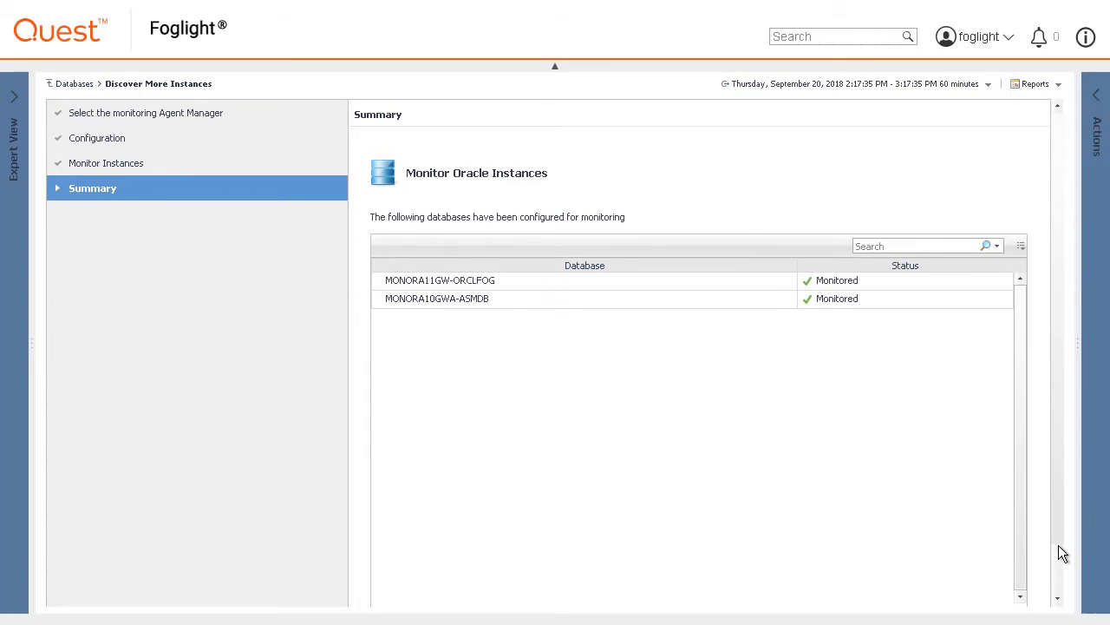
pyautogui.scroll(-2, 1061, 552)
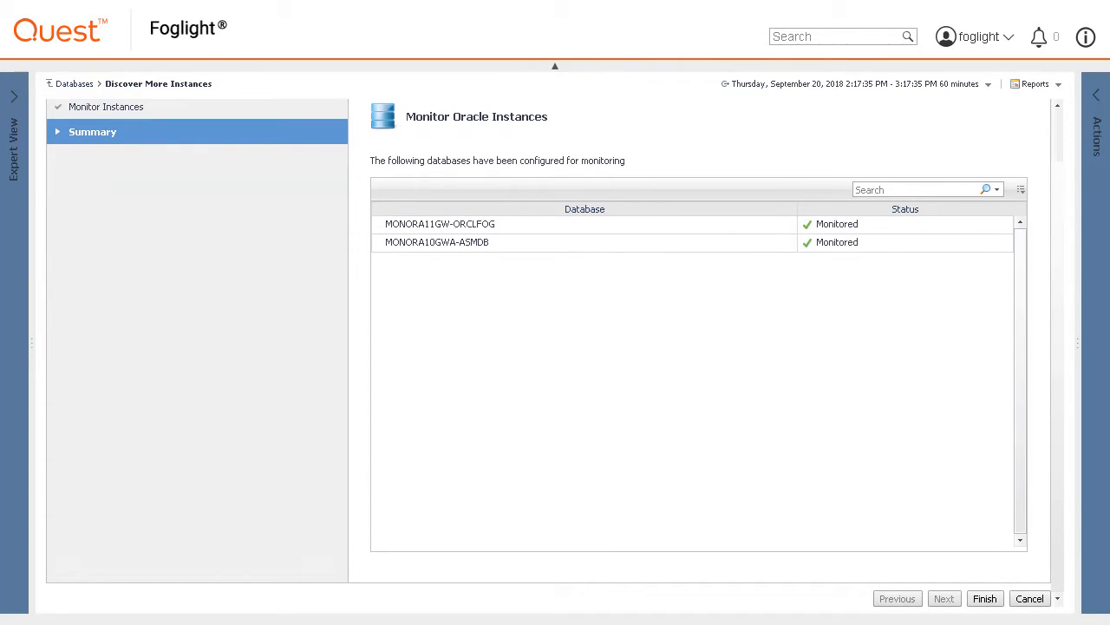
# Finish the wizard and scroll the All Instances list to the MONORA entries.
pyautogui.click(988, 600)
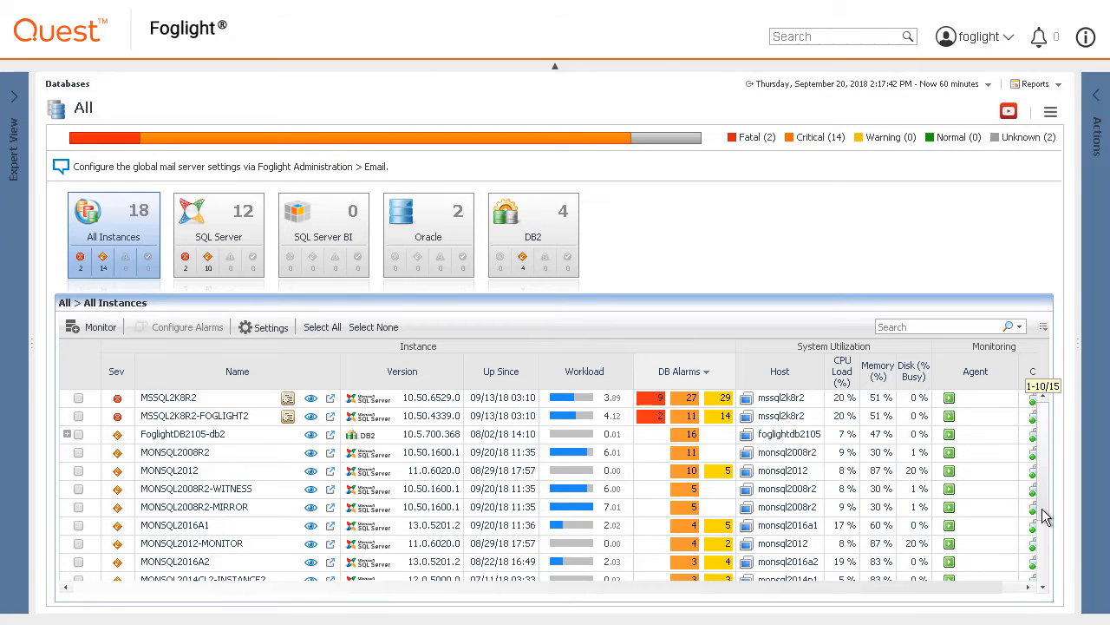
pyautogui.scroll(-3, 1041, 520)
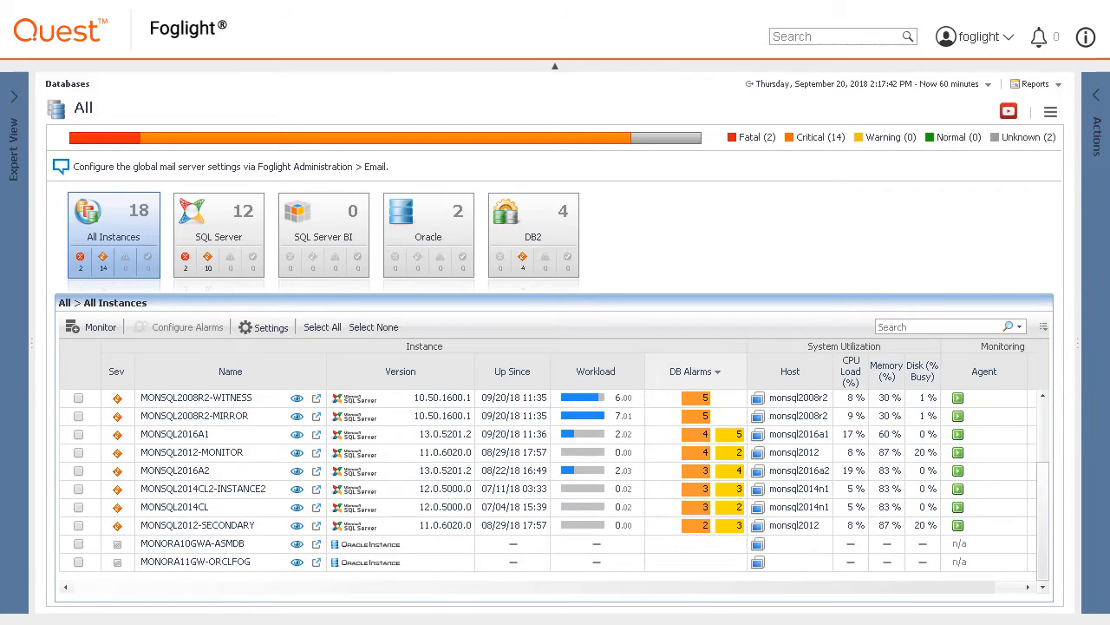